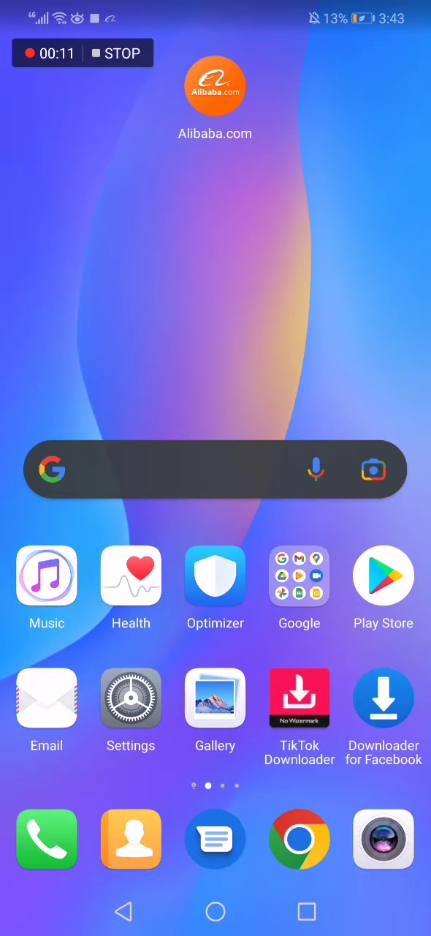
Launch Alibaba.com and show the Messenger inbox with its one new message
click(215, 88)
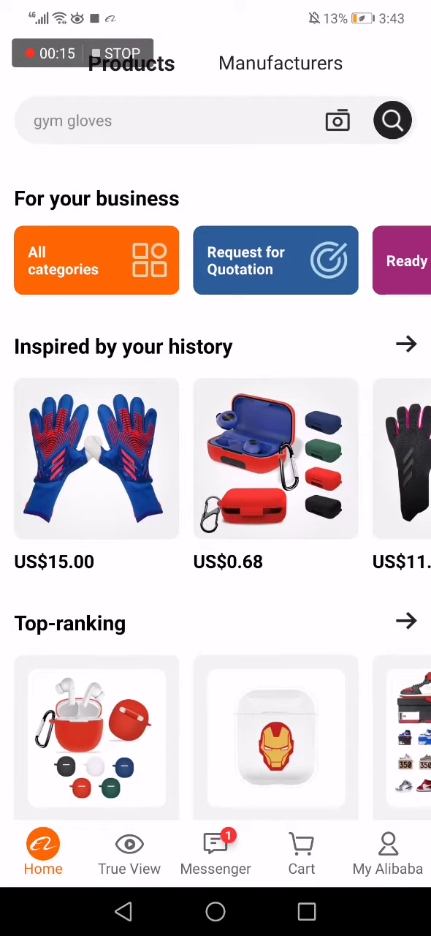
click(216, 855)
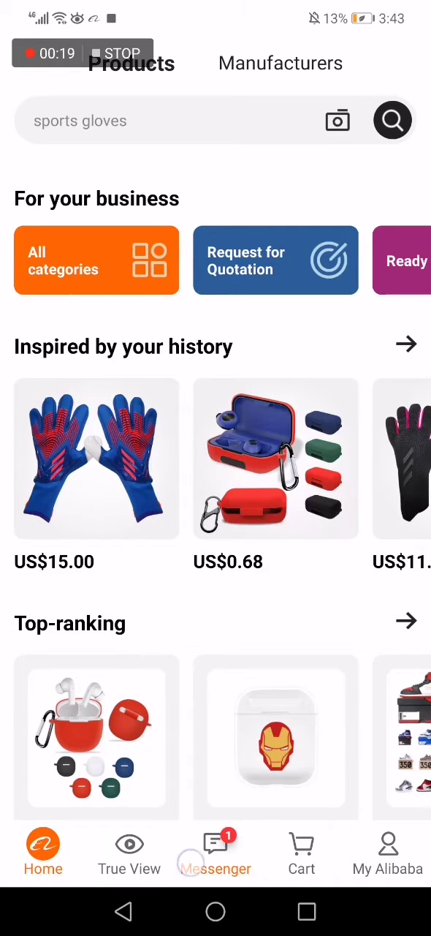
click(216, 856)
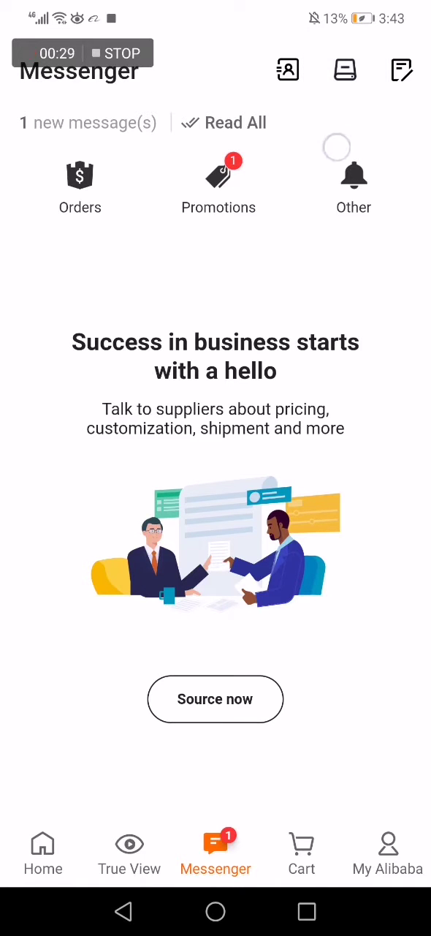
Look at AliCloud Drive file storage, then return to Messenger
click(345, 69)
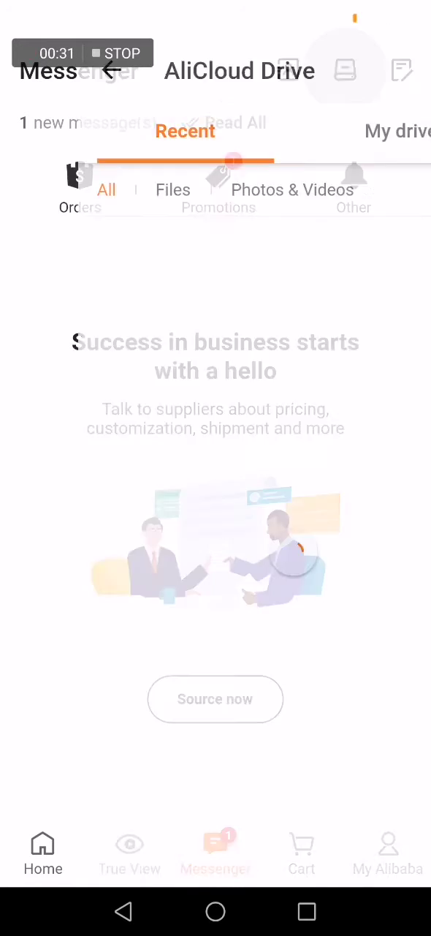
mouse_move(81, 52)
mouse_down()
mouse_move(199, 68)
mouse_move(80, 173)
mouse_up()
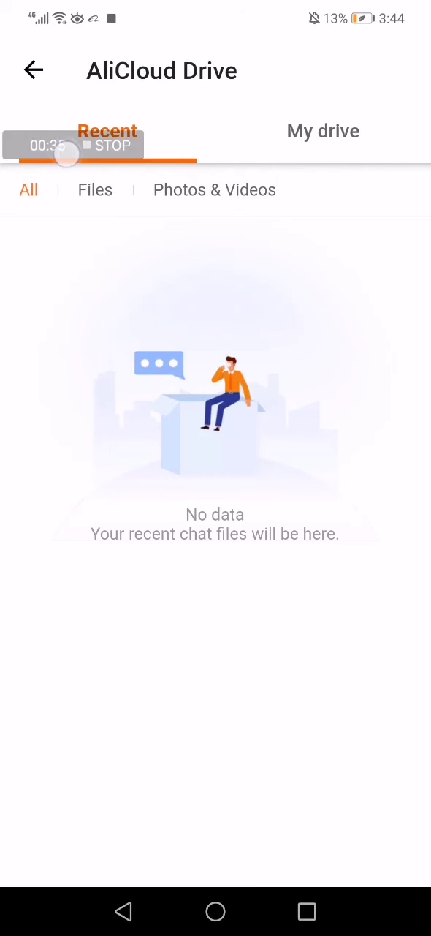
click(29, 69)
Open the contacts list from the Messenger header, then the empty New Contacts page
click(288, 69)
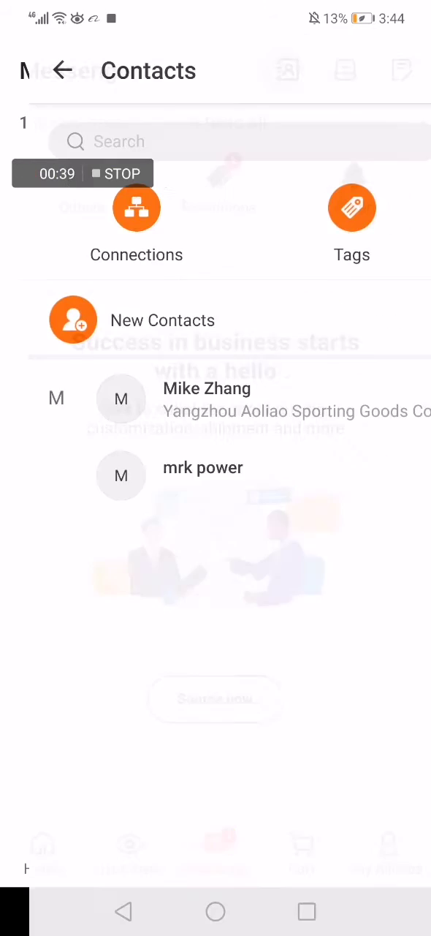
mouse_move(80, 174)
mouse_down()
mouse_move(73, 137)
mouse_move(83, 62)
mouse_up()
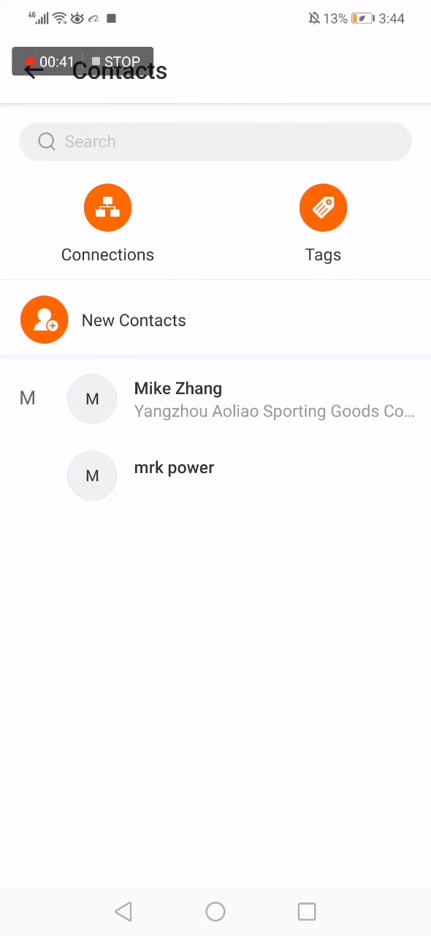
click(57, 322)
View the empty New Contacts screen, then go back to the two-contact Contacts list
click(57, 321)
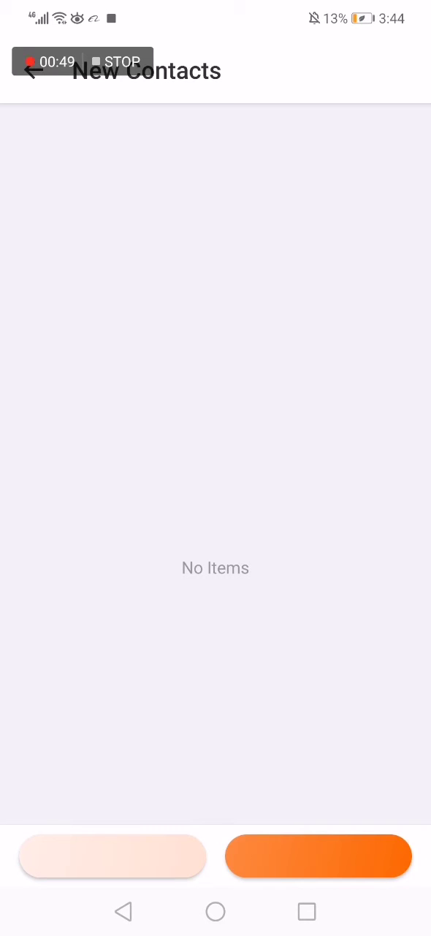
click(123, 911)
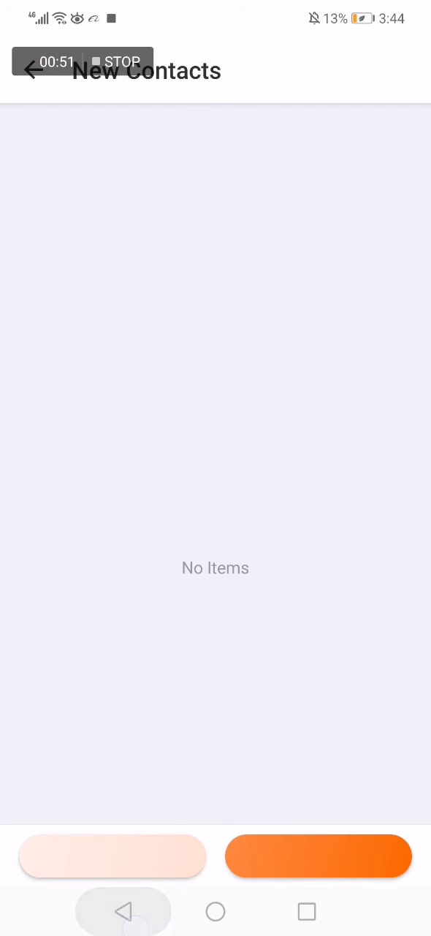
click(99, 336)
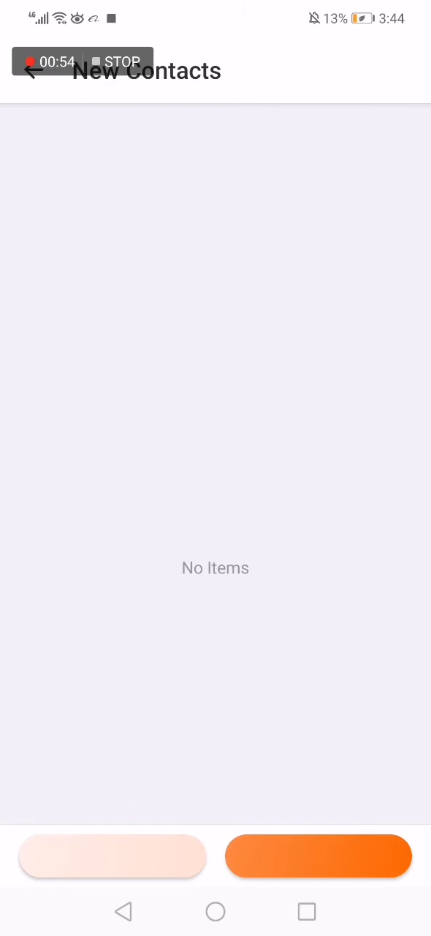
click(123, 911)
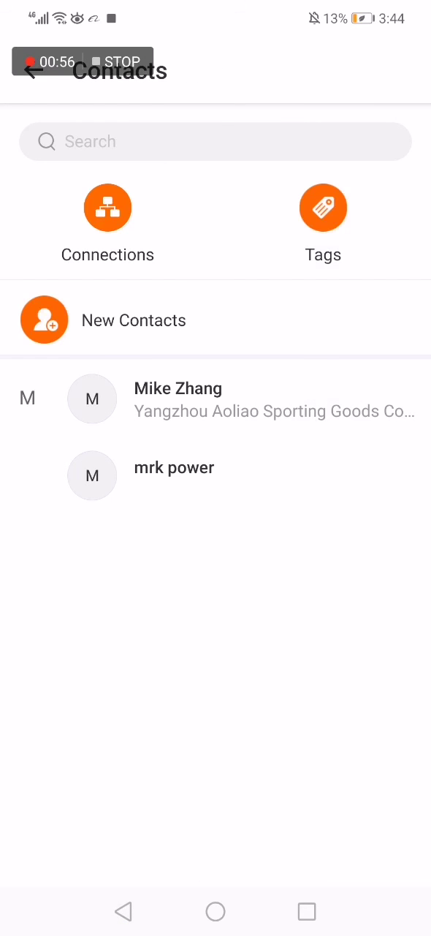
Confirm Connections shows zero entries, then return to the Contacts list with both contacts
click(107, 220)
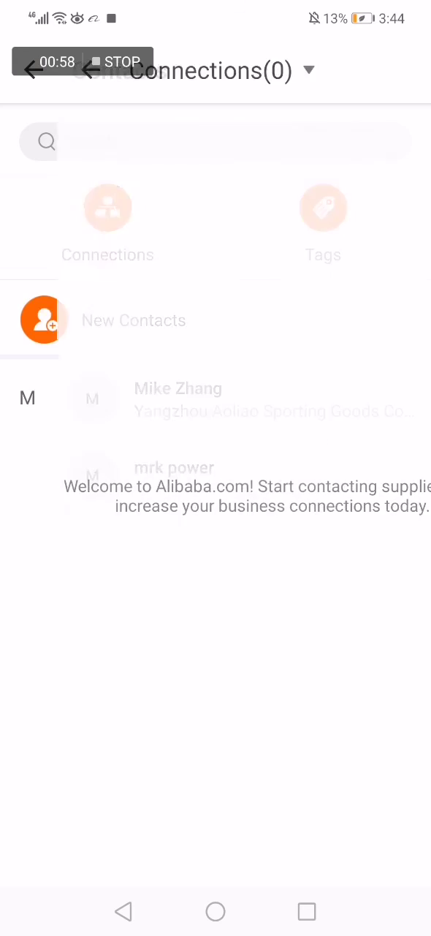
click(122, 911)
click(103, 406)
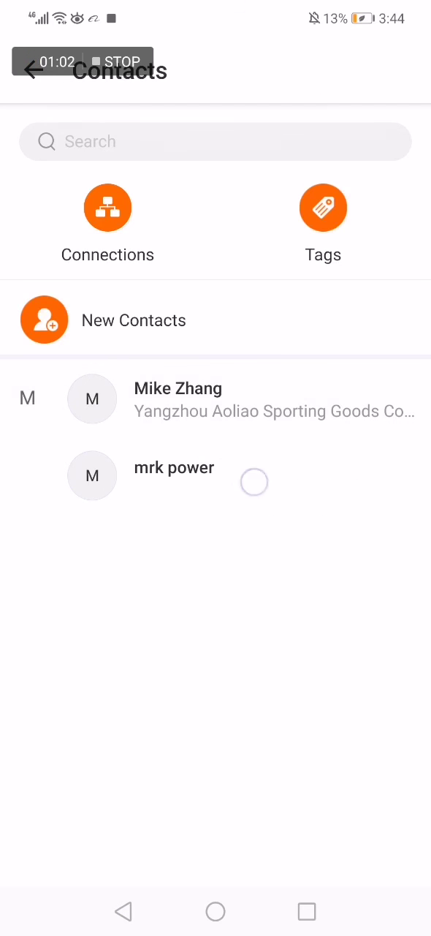